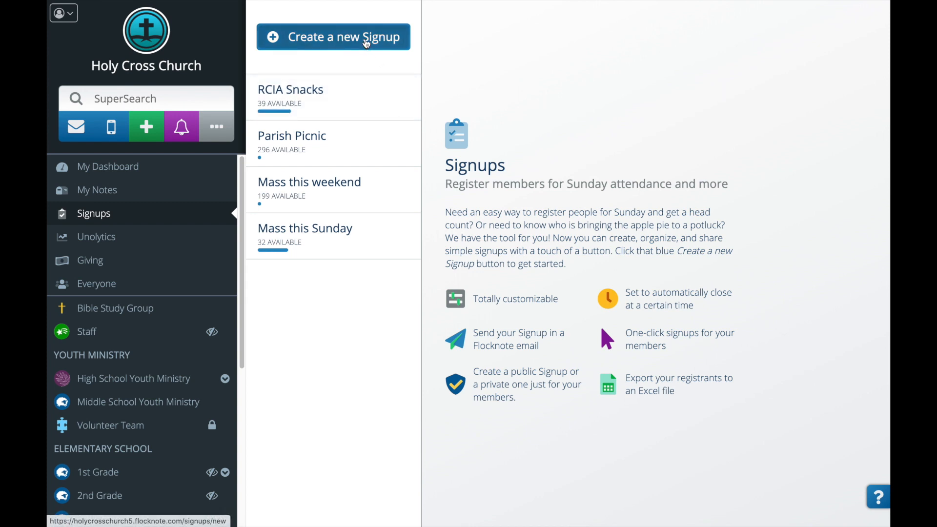
Start a new signup titled 'Service Times' with description 'We can't wait to see all of you! :)'.
{"action": "left_click", "coordinate": [365, 43]}
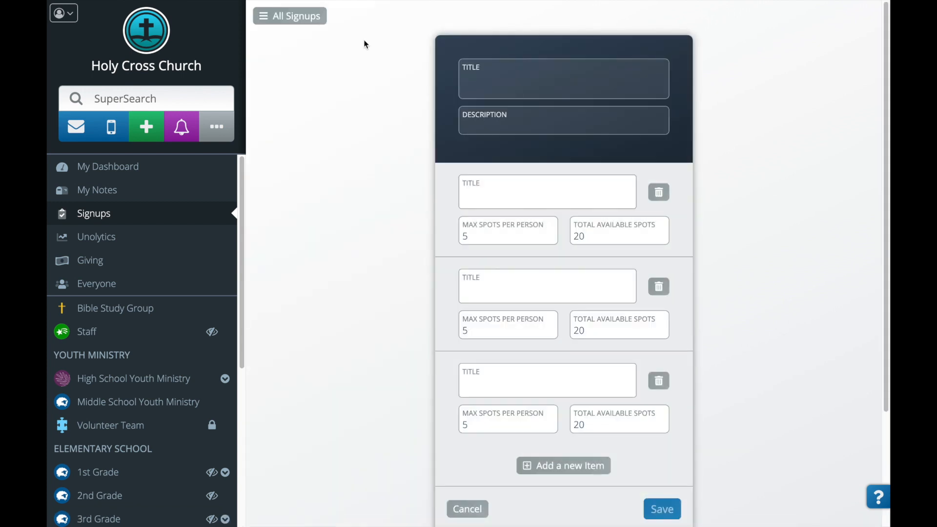
{"action": "left_click", "coordinate": [475, 82]}
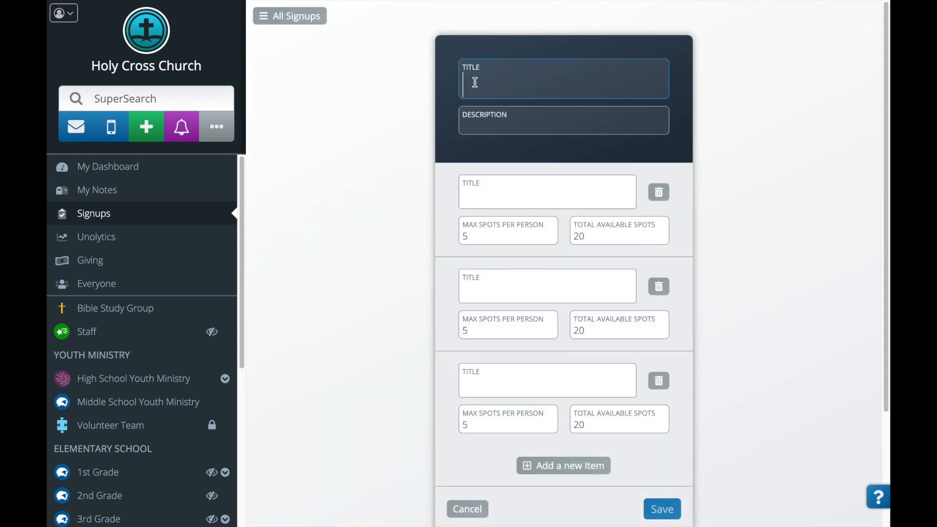
{"action": "type", "text": "Service Times"}
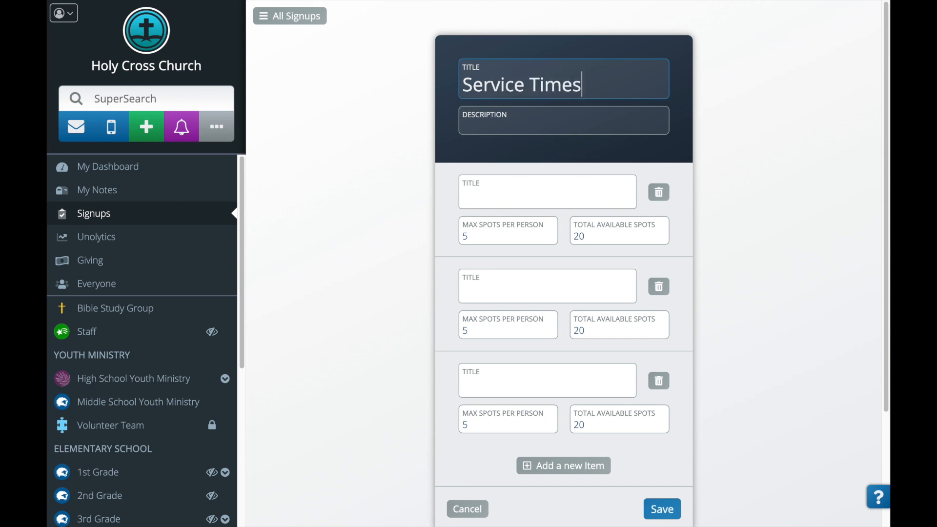
{"action": "key", "text": "Tab"}
{"action": "type", "text": "We "}
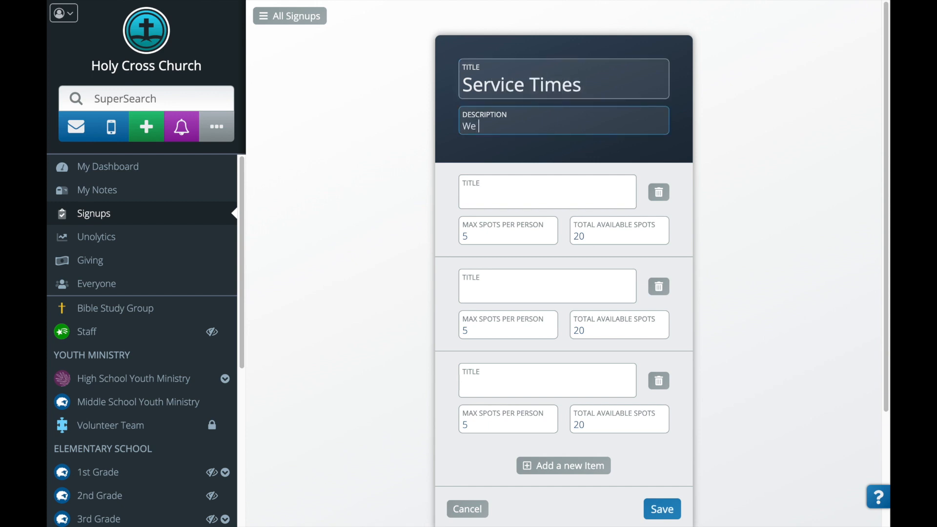
{"action": "type", "text": "can't wait to see all of you! :)"}
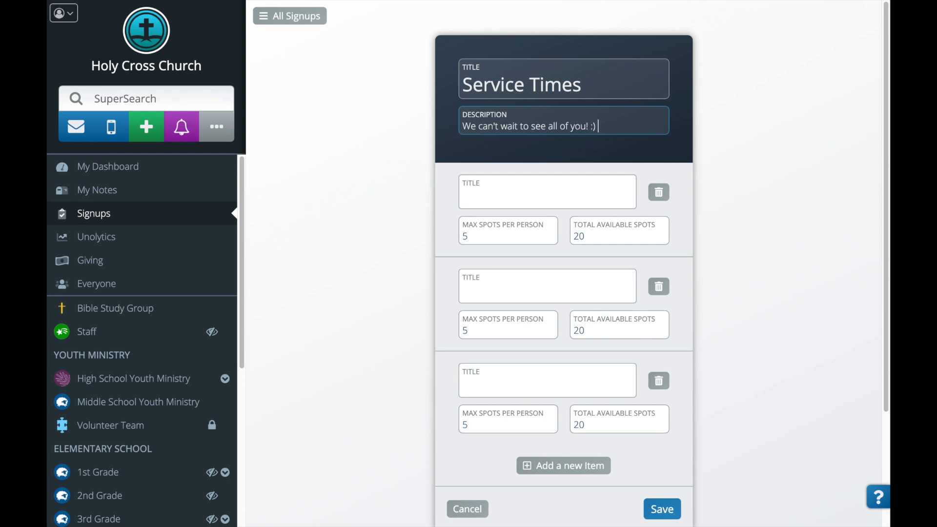
Name the three slots Sunday 9 am, Tuesday 6pm and Thursday 6pm.
{"action": "left_click", "coordinate": [484, 194]}
{"action": "type", "text": "Sunday 9 am"}
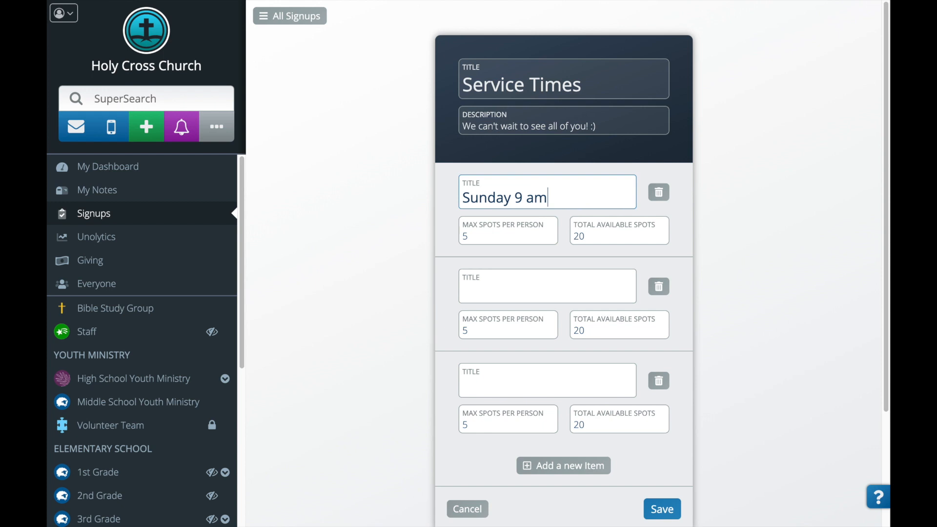
{"action": "left_click", "coordinate": [490, 289]}
{"action": "type", "text": "Tuesday 6pm"}
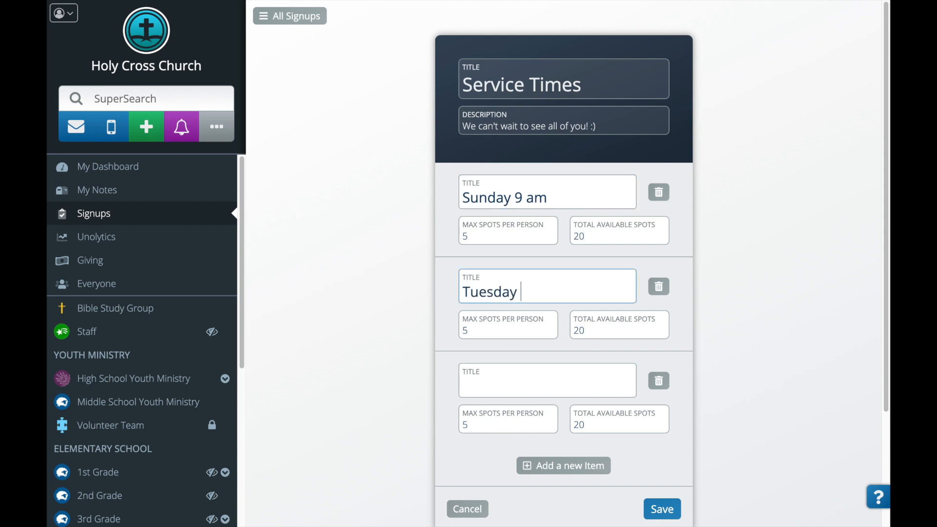
{"action": "left_click", "coordinate": [477, 394]}
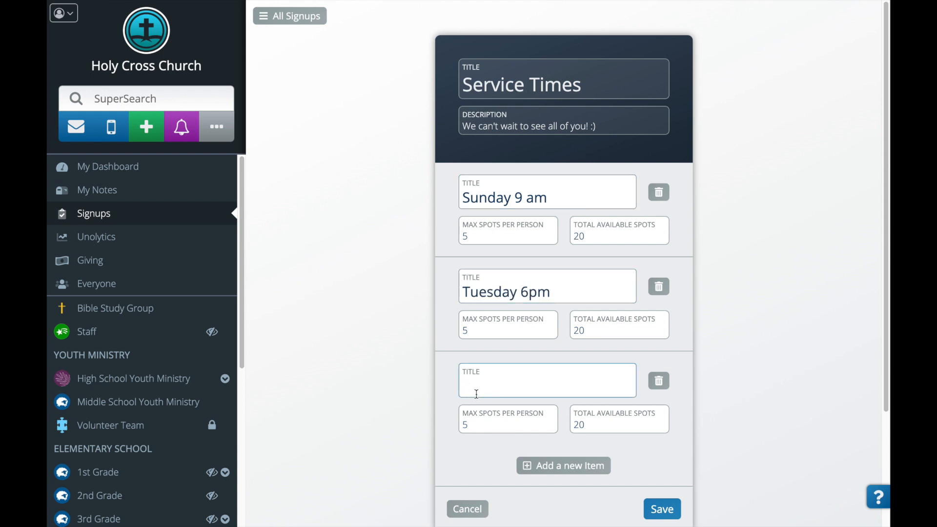
{"action": "type", "text": "Thursday 6pm"}
Set Total Available Spots to 150 for the slots.
{"action": "double_click", "coordinate": [466, 237]}
{"action": "left_click", "coordinate": [594, 237]}
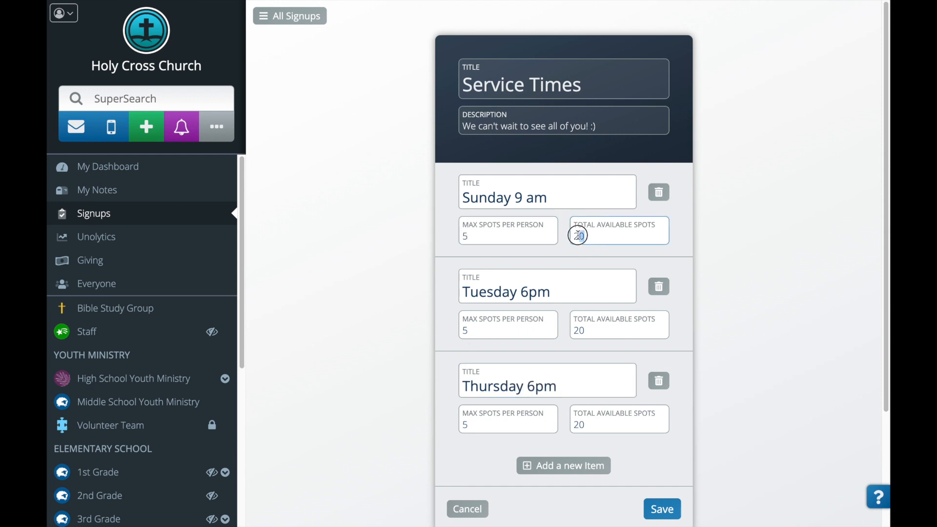
{"action": "double_click", "coordinate": [578, 236]}
{"action": "type", "text": "150"}
{"action": "double_click", "coordinate": [578, 330]}
{"action": "type", "text": "15"}
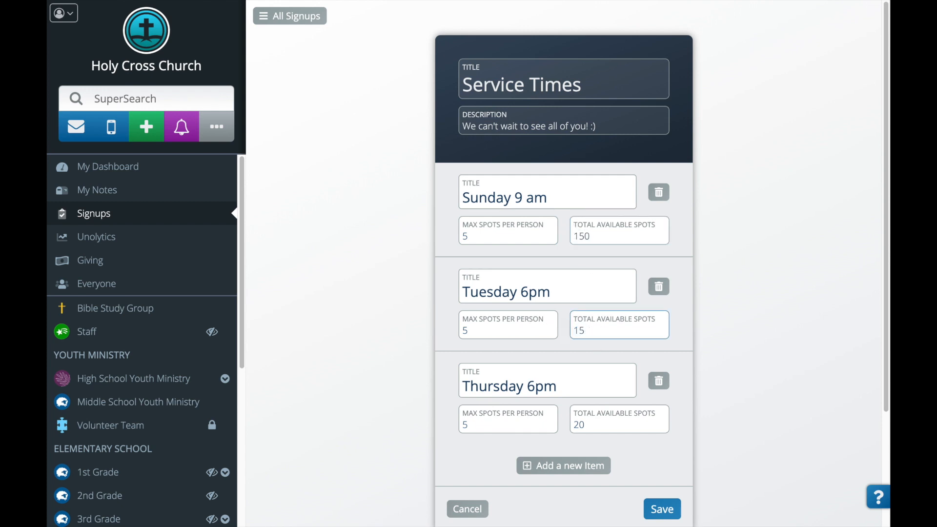
{"action": "type", "text": "0"}
{"action": "double_click", "coordinate": [573, 424]}
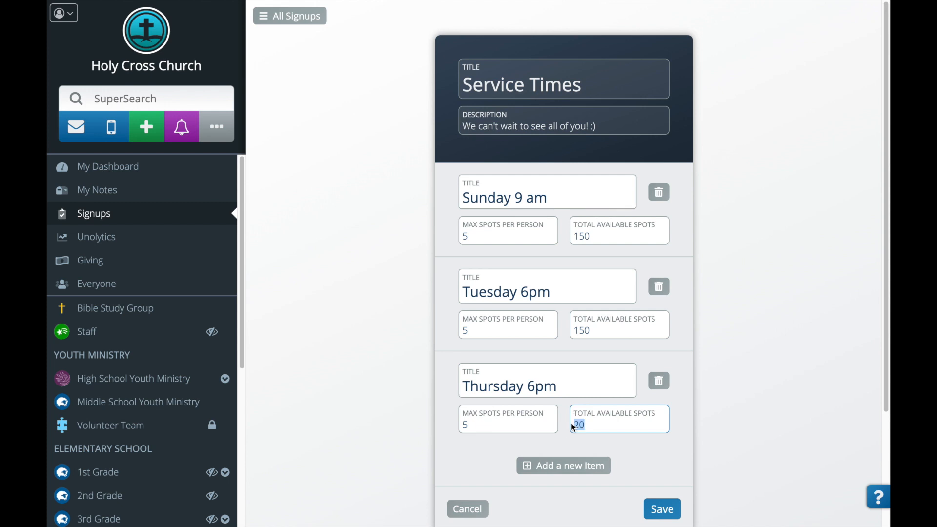
{"action": "type", "text": "150"}
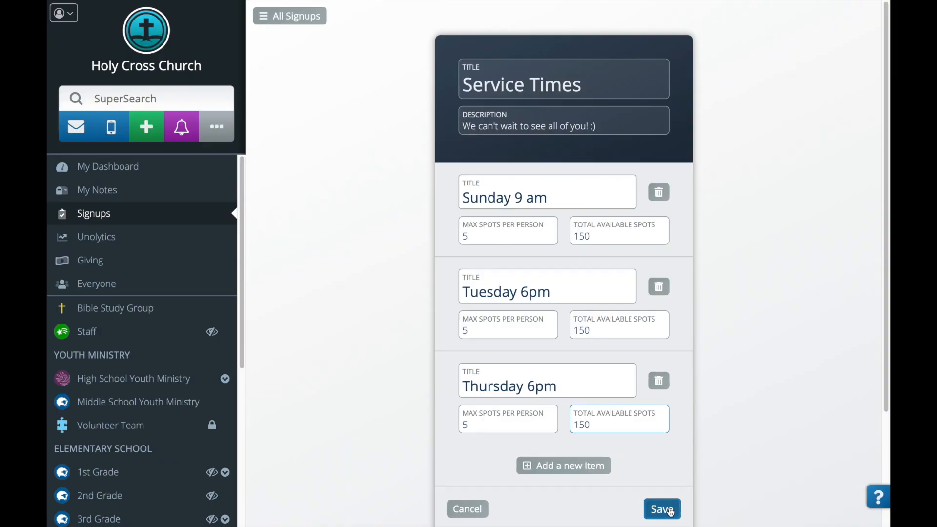
Save the Service Times signup, then reopen its edit view and cancel back to the view.
{"action": "left_click", "coordinate": [668, 510]}
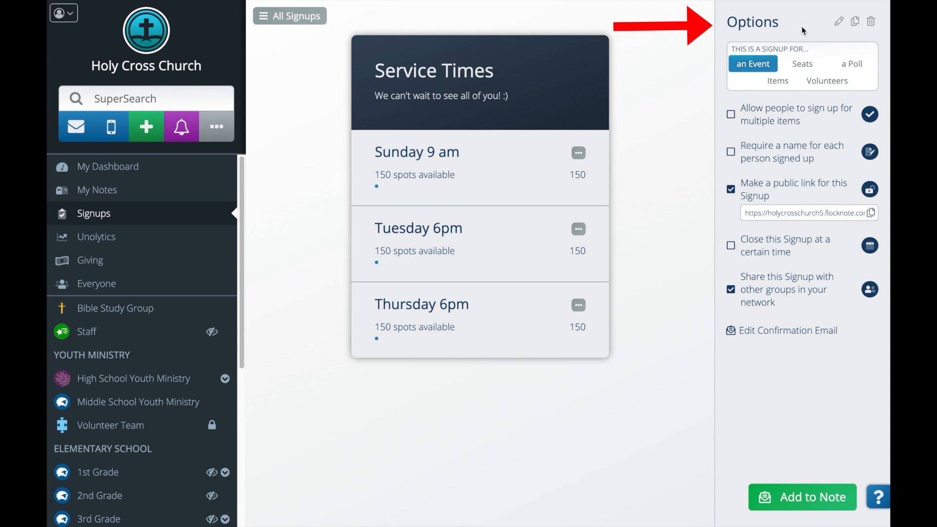
{"action": "left_click", "coordinate": [846, 27]}
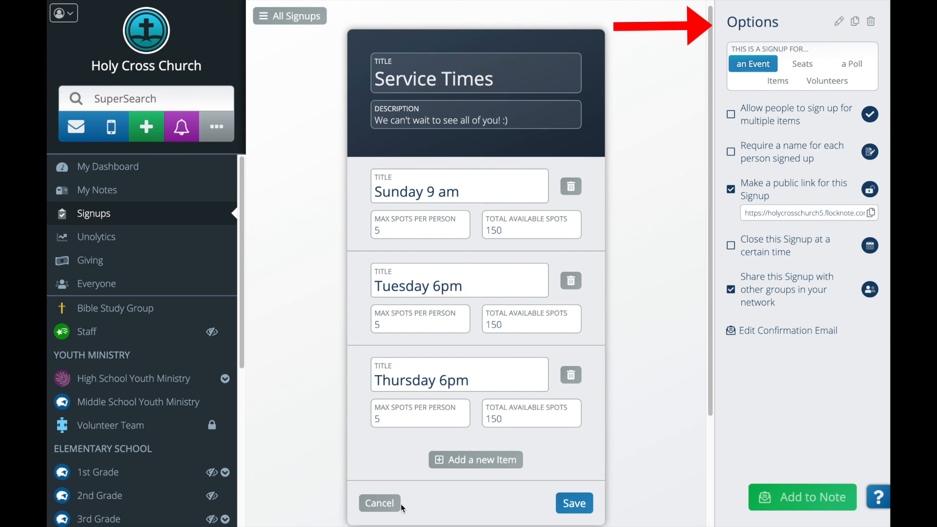
{"action": "left_click", "coordinate": [380, 508]}
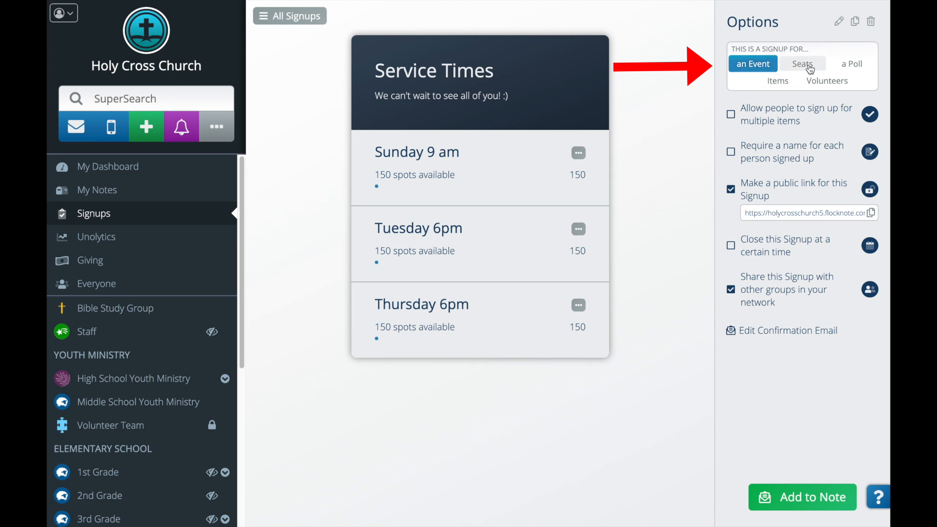
Switch the signup type from event to Items, then to Seats.
{"action": "left_click", "coordinate": [780, 82]}
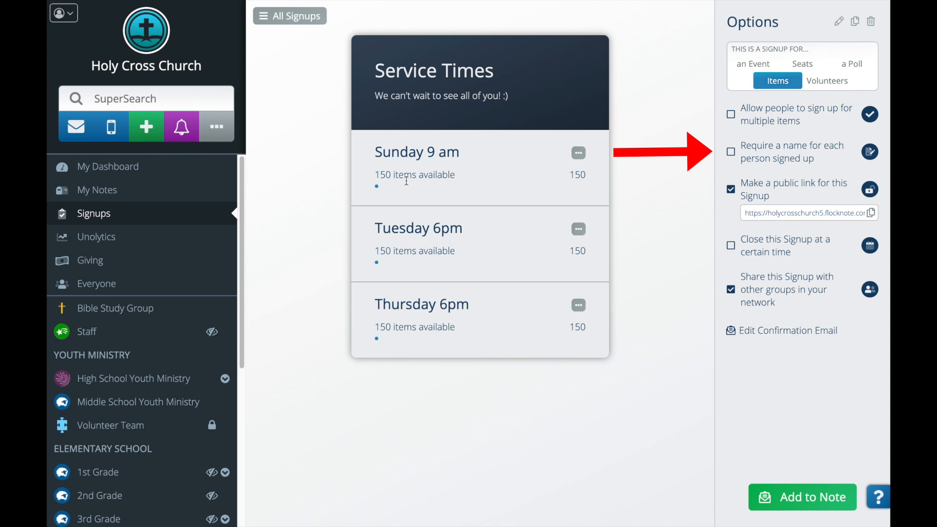
{"action": "left_click", "coordinate": [871, 213]}
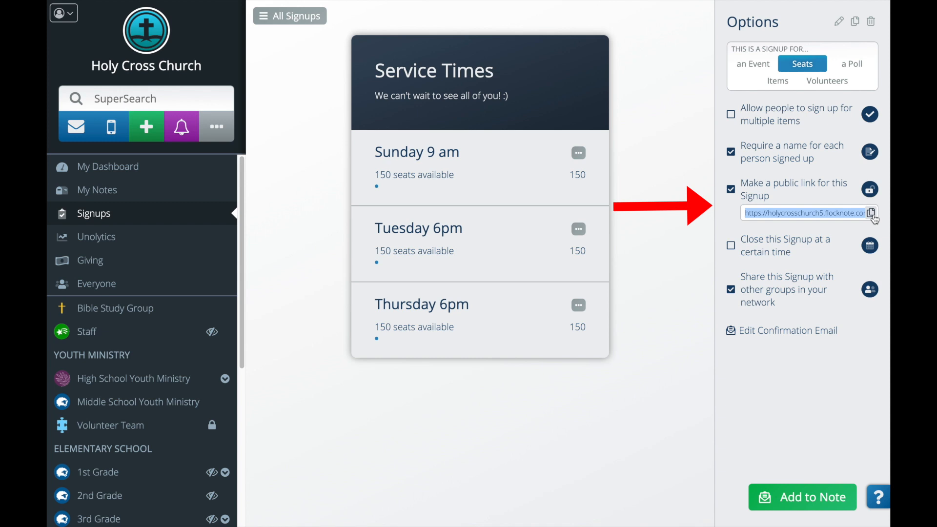
Close the signup on September 18, 2020 at 6:00 PM and turn off sharing with other groups.
{"action": "left_click", "coordinate": [869, 247]}
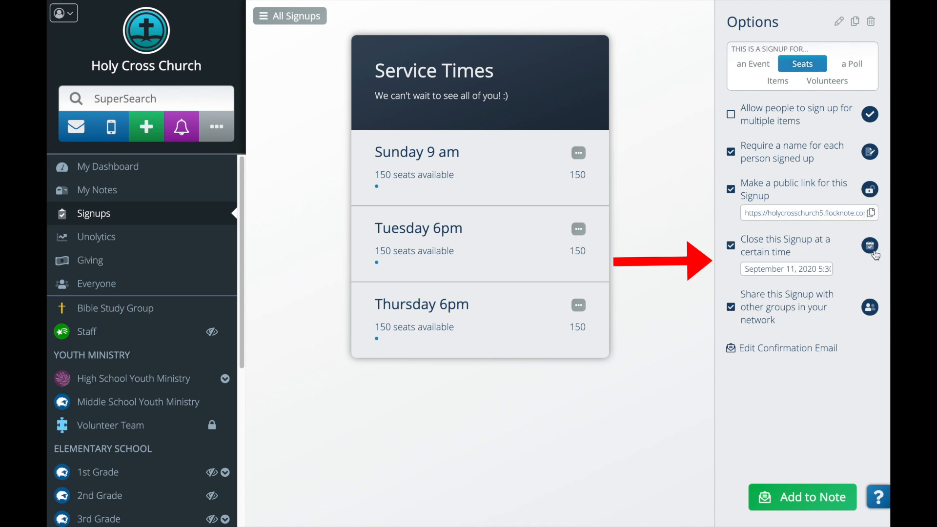
{"action": "left_click", "coordinate": [803, 271]}
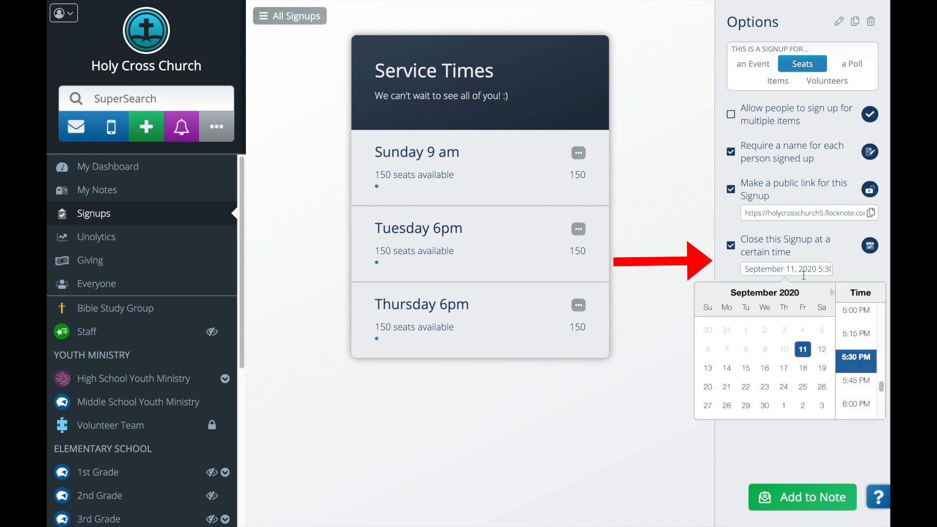
{"action": "left_click", "coordinate": [803, 367]}
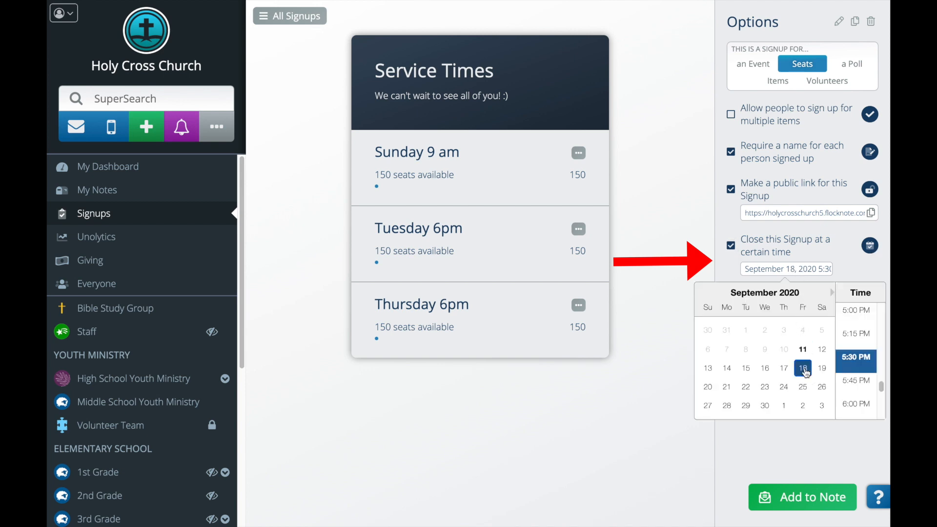
{"action": "left_click", "coordinate": [858, 405]}
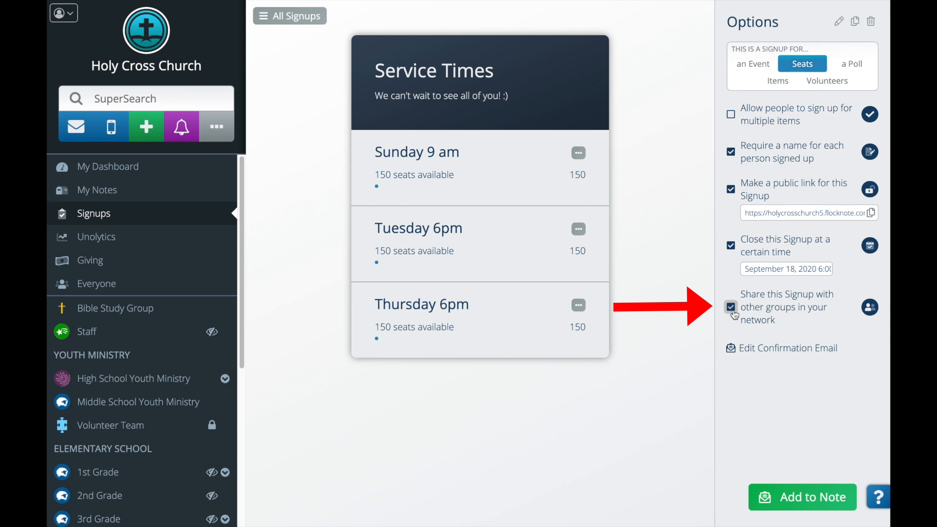
{"action": "left_click", "coordinate": [732, 308]}
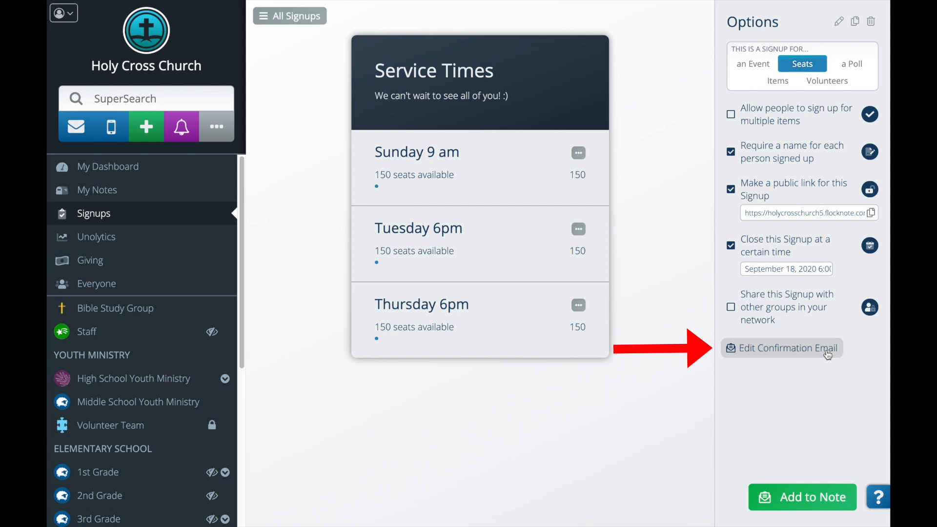
Change the confirmation email message to end with '!!! :)' and save it.
{"action": "left_click", "coordinate": [828, 355]}
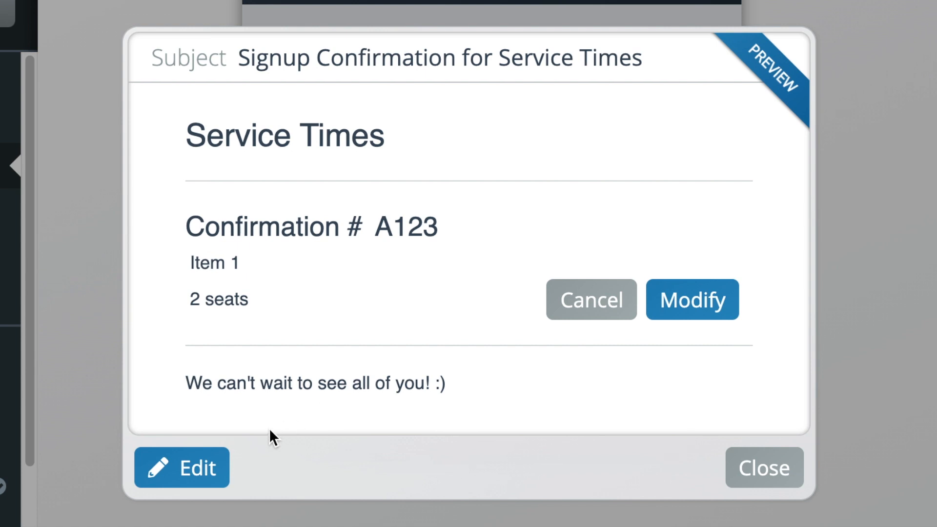
{"action": "left_click", "coordinate": [202, 470]}
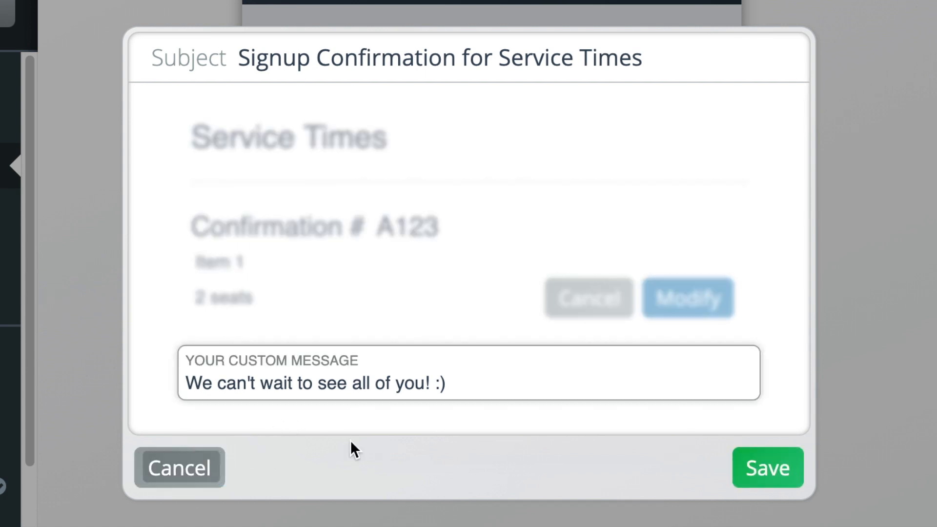
{"action": "left_click", "coordinate": [472, 382]}
{"action": "key", "text": "BackSpace"}
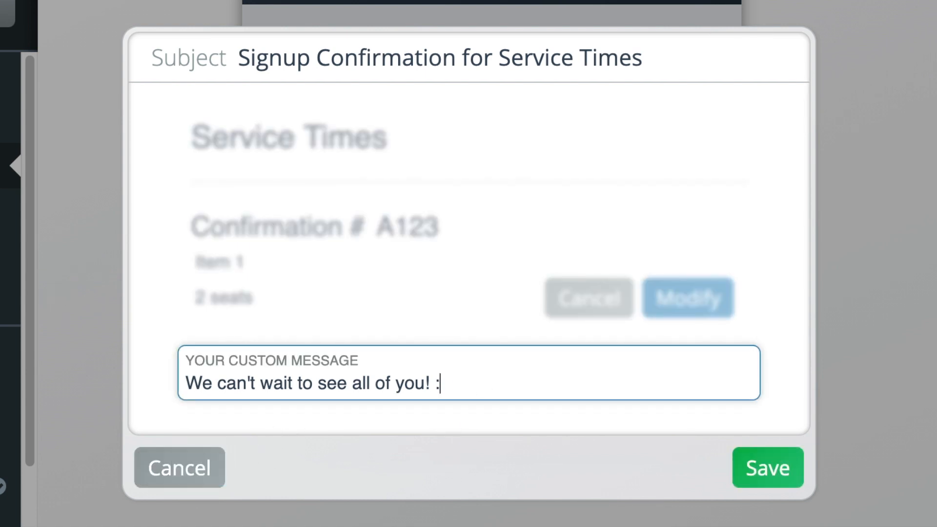
{"action": "key", "text": "BackSpace"}
{"action": "key", "text": "BackSpace"}
{"action": "type", "text": "!! :)"}
{"action": "left_click", "coordinate": [765, 472]}
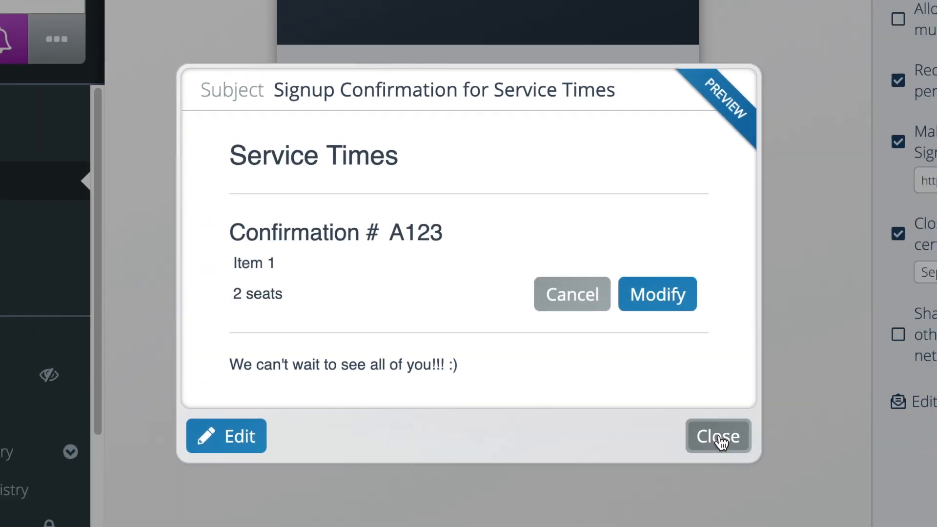
{"action": "left_click", "coordinate": [721, 440]}
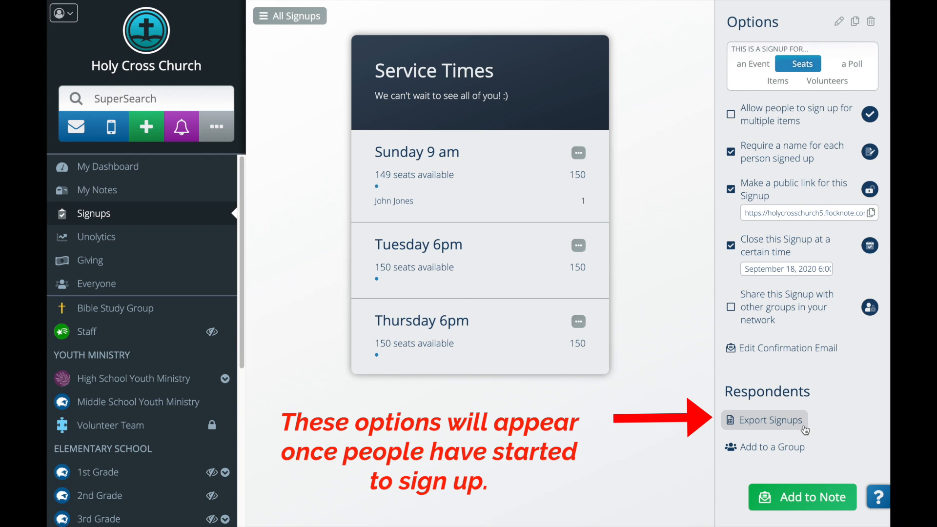
{"action": "left_click", "coordinate": [801, 455]}
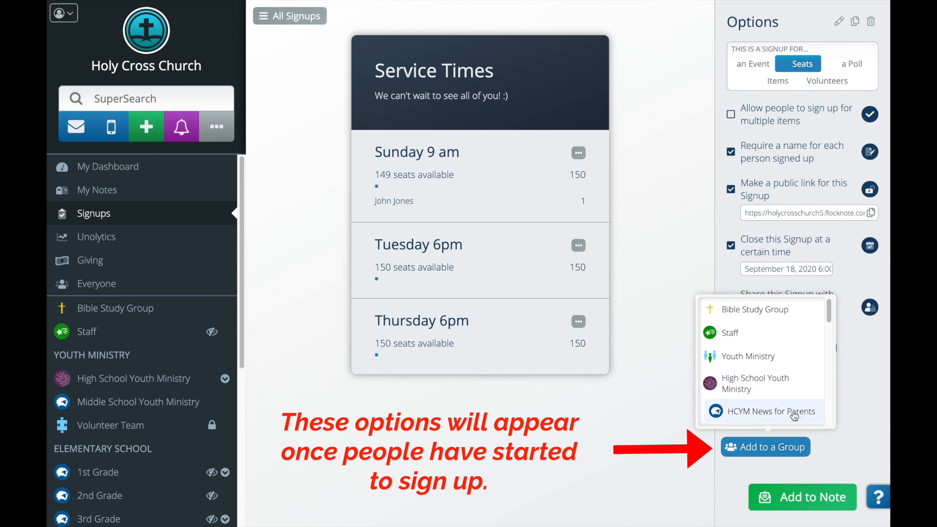
{"action": "scroll", "coordinate": [795, 412], "scroll_direction": "down", "scroll_amount": 3}
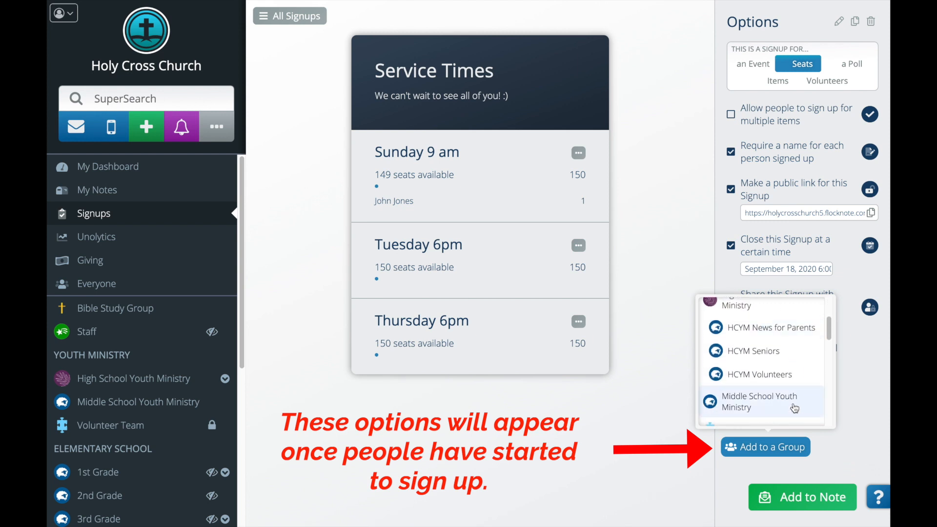
{"action": "left_click", "coordinate": [866, 420]}
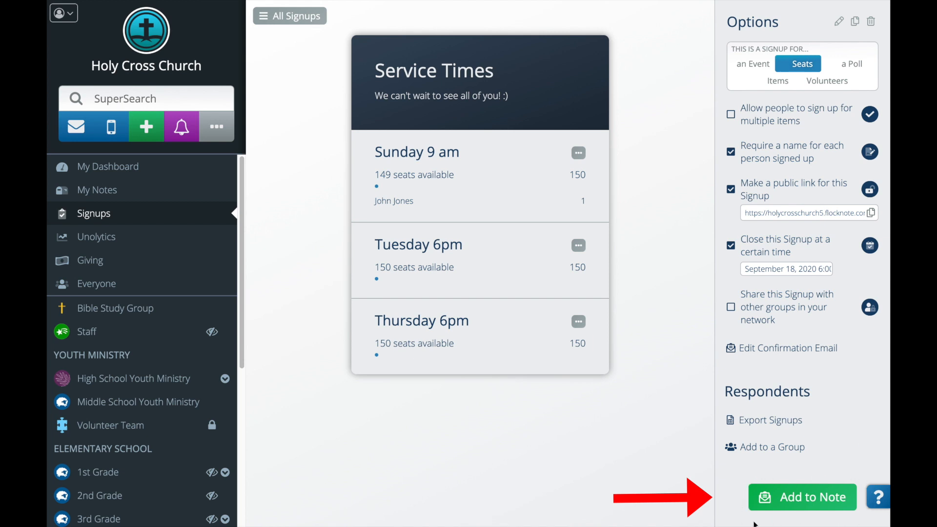
Create a note to Everyone at Holy Cross Church and add an existing-signup section.
{"action": "left_click", "coordinate": [813, 500]}
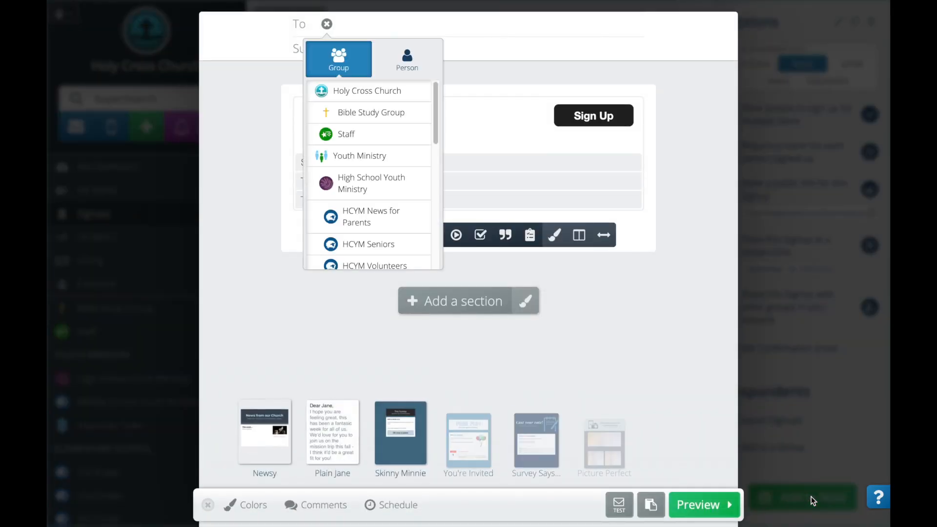
{"action": "left_click", "coordinate": [379, 94]}
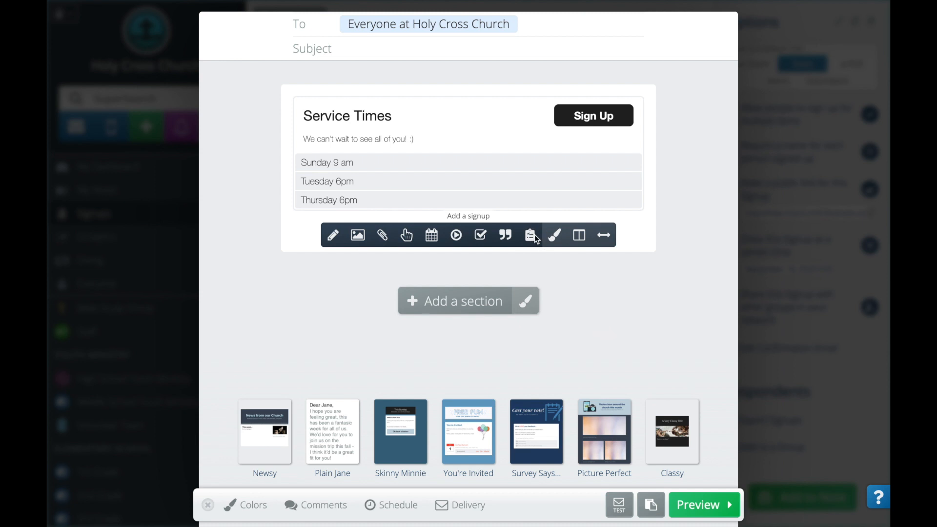
{"action": "left_click", "coordinate": [534, 236]}
{"action": "left_click", "coordinate": [454, 262]}
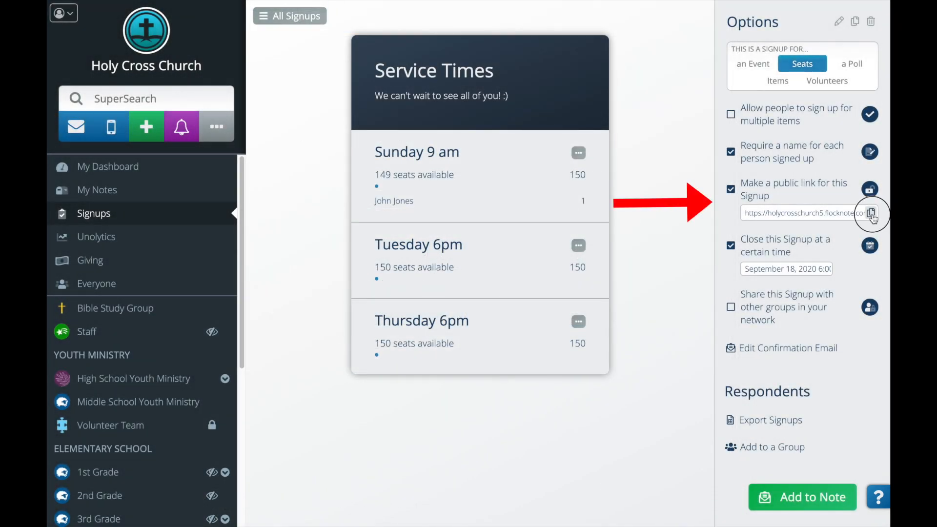
Copy the public link and sign up an attendee for Sunday 9 am with their name and e-mail.
{"action": "left_click", "coordinate": [870, 213]}
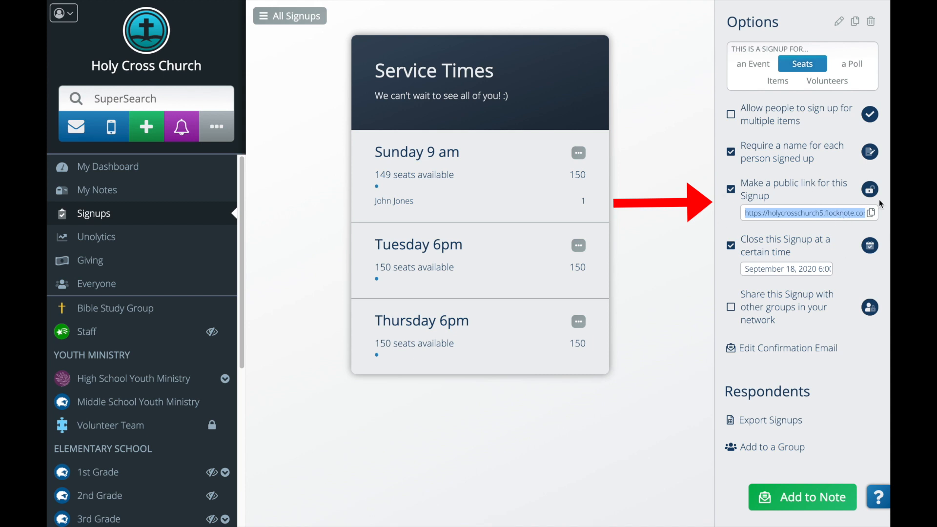
{"action": "left_click", "coordinate": [871, 214]}
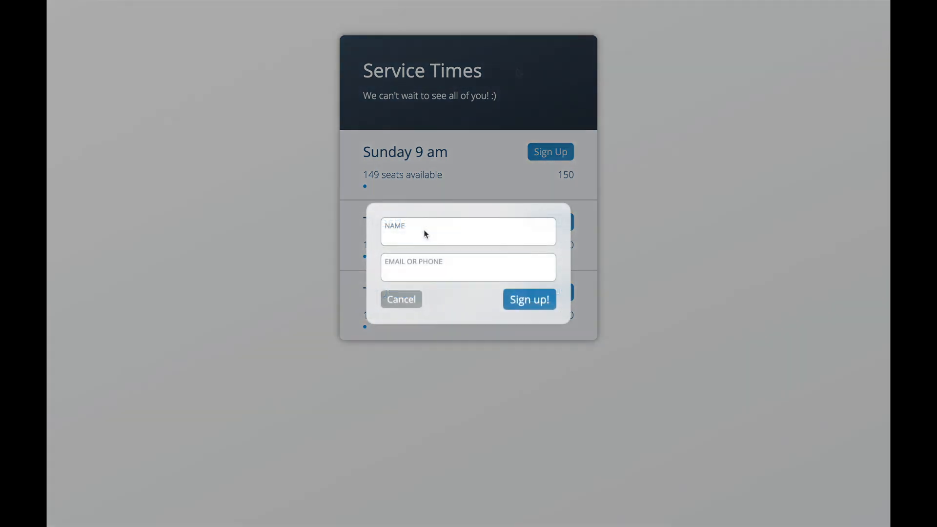
{"action": "left_click", "coordinate": [417, 234]}
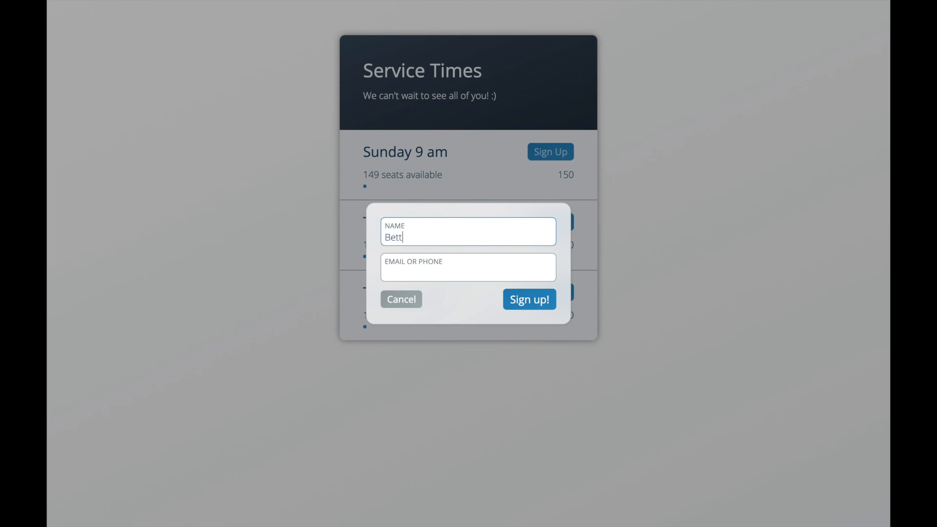
{"action": "key", "text": "Tab"}
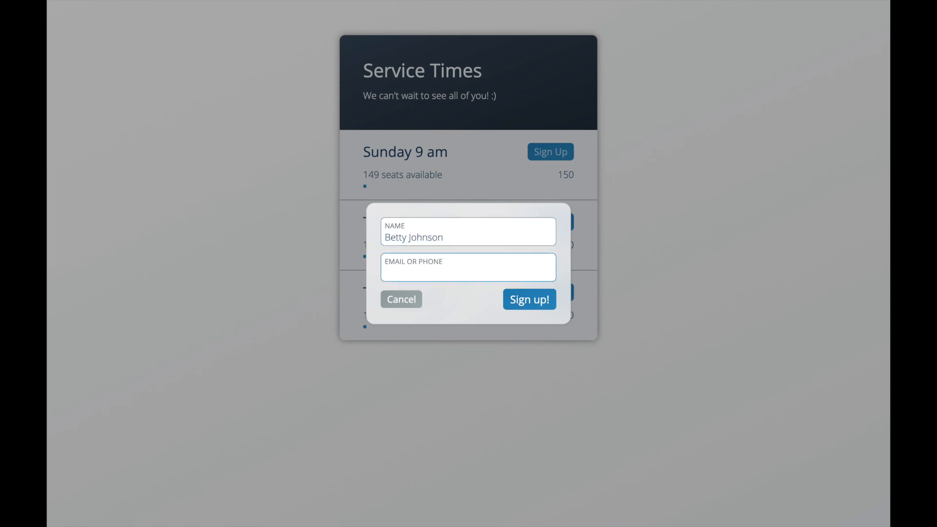
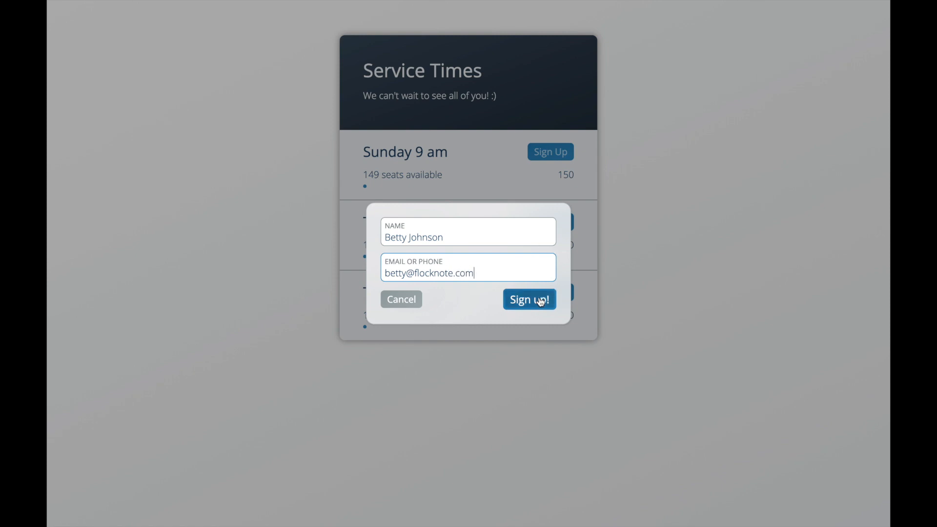
{"action": "left_click", "coordinate": [540, 300]}
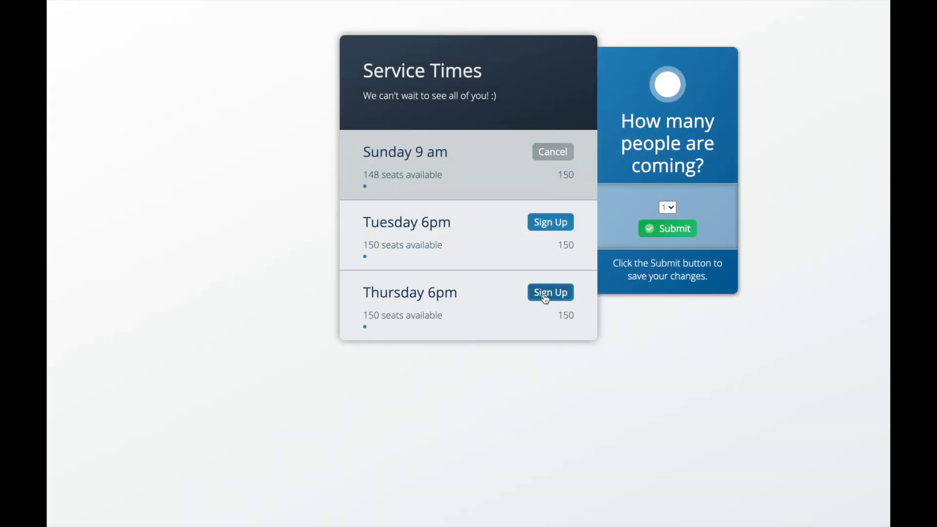
Set the party size to 3, enter both companions' names, and submit.
{"action": "left_click", "coordinate": [670, 208]}
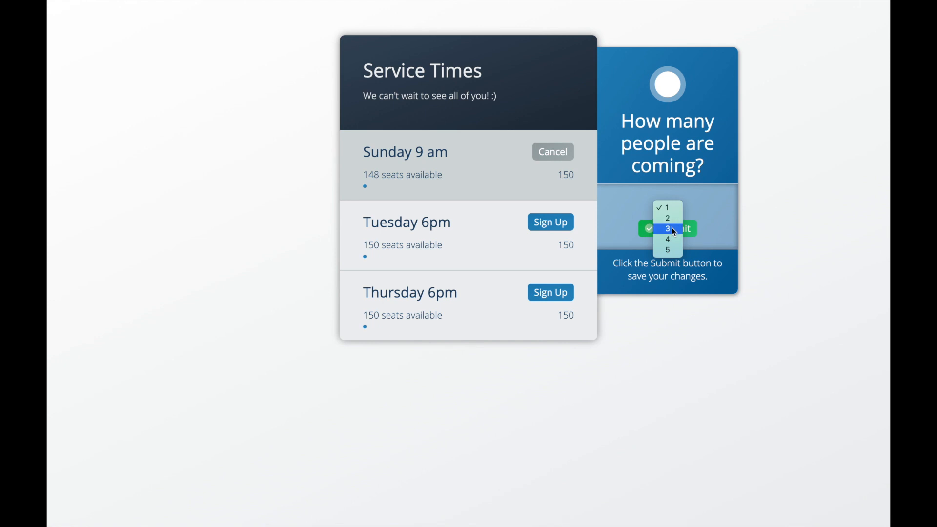
{"action": "left_click", "coordinate": [671, 227]}
{"action": "left_click", "coordinate": [664, 278]}
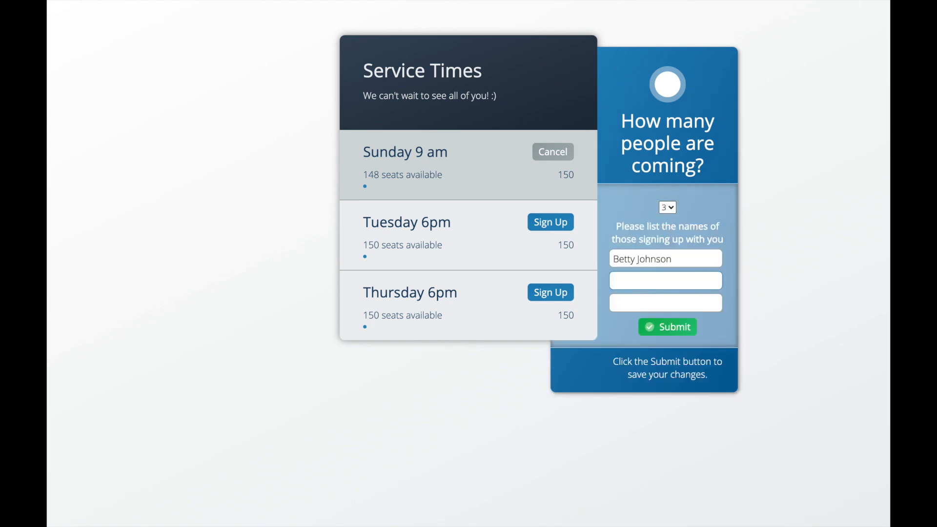
{"action": "key", "text": "Tab"}
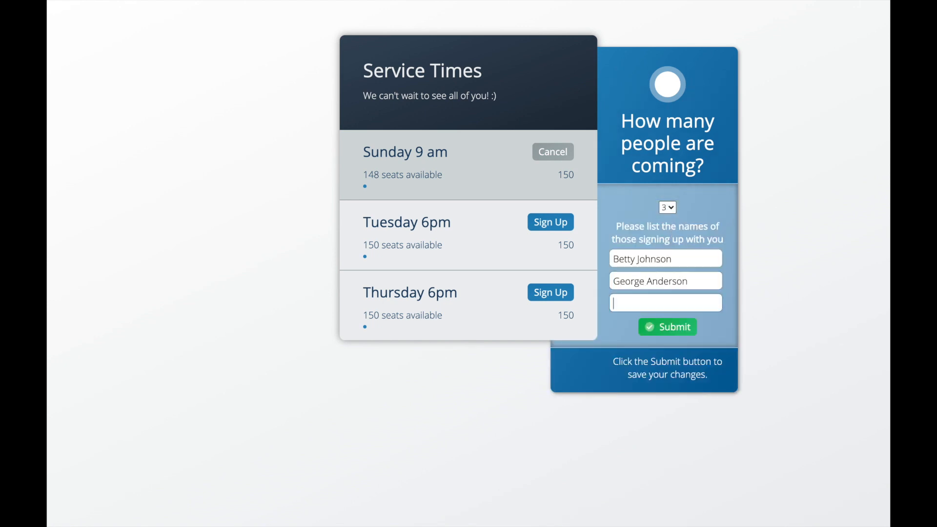
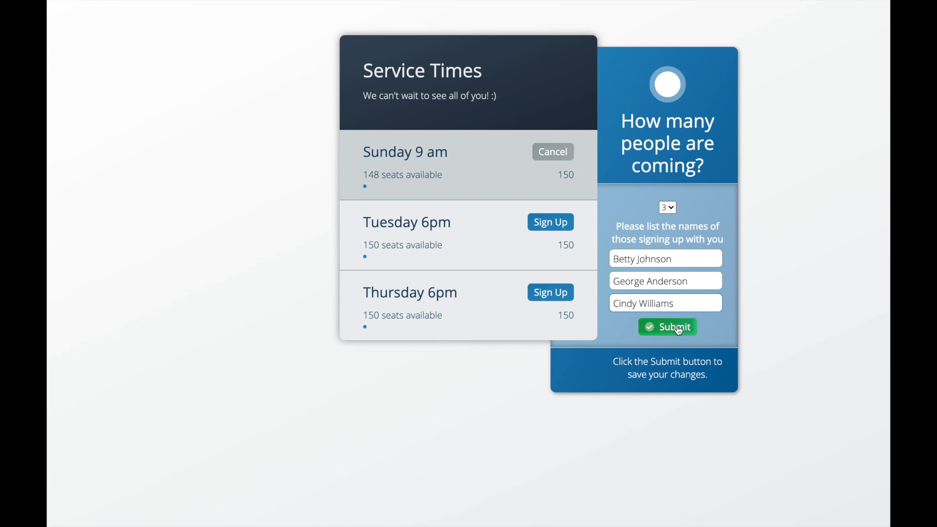
{"action": "left_click", "coordinate": [672, 327]}
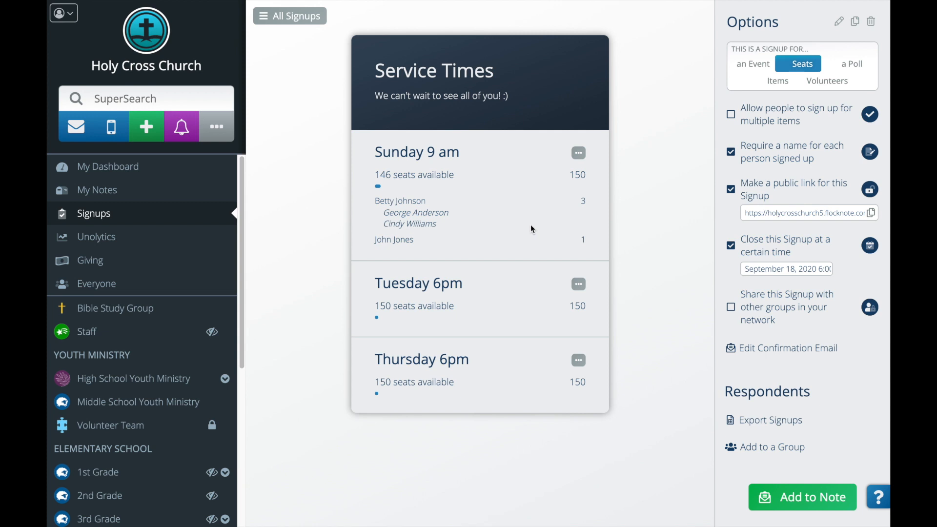
{"action": "mouse_move", "coordinate": [574, 206]}
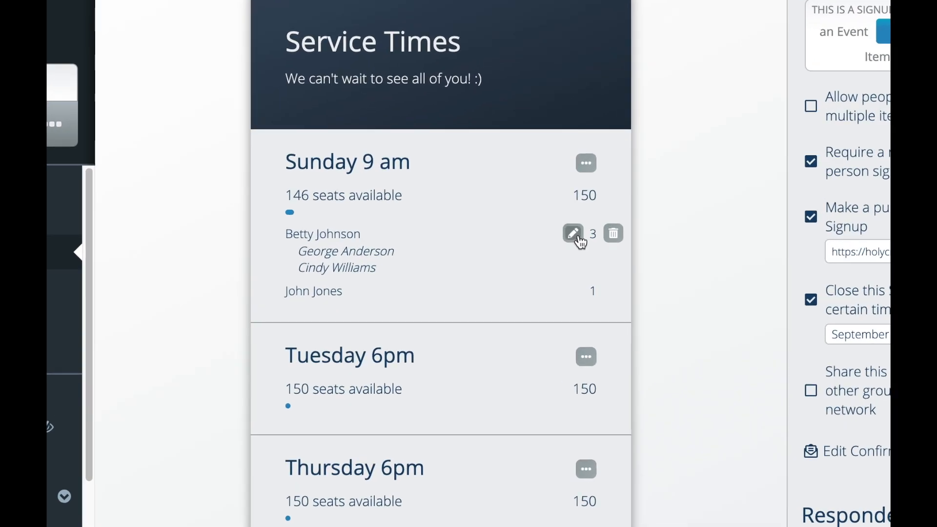
{"action": "left_click", "coordinate": [574, 234]}
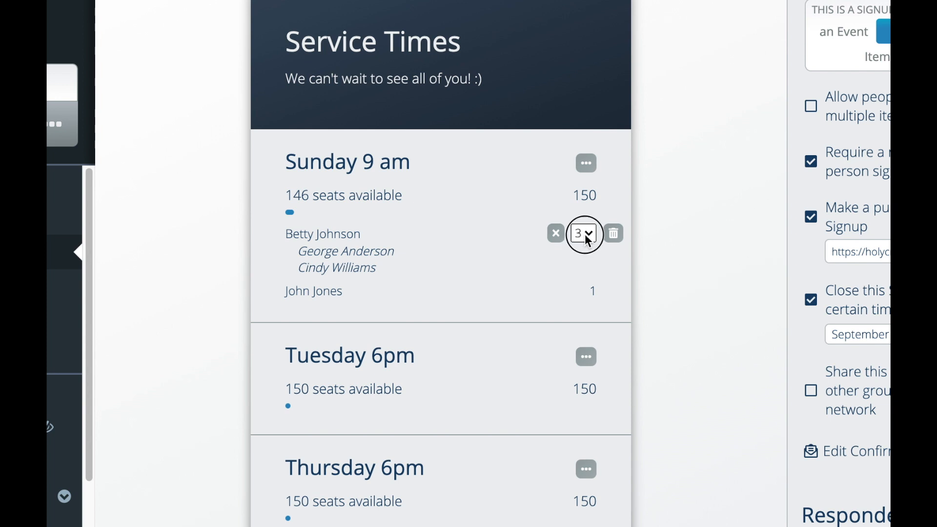
{"action": "left_click", "coordinate": [580, 235]}
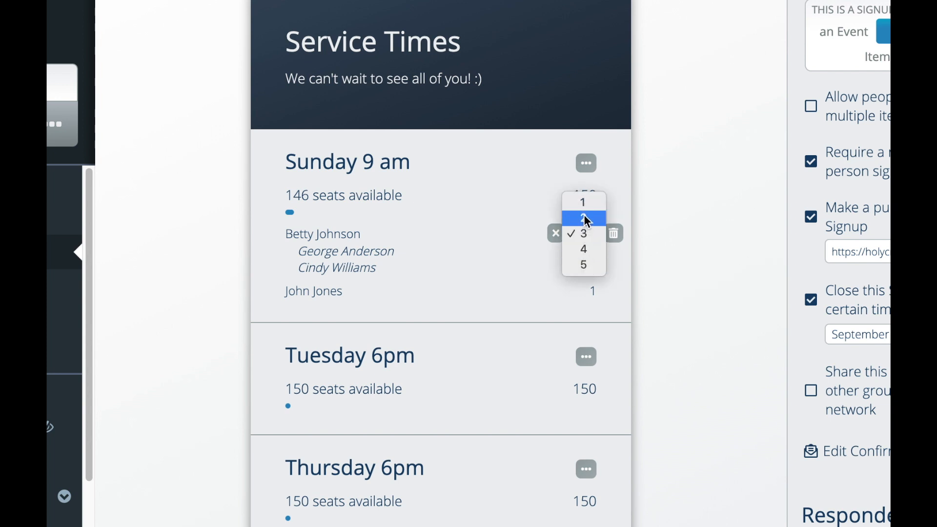
{"action": "left_click", "coordinate": [619, 266]}
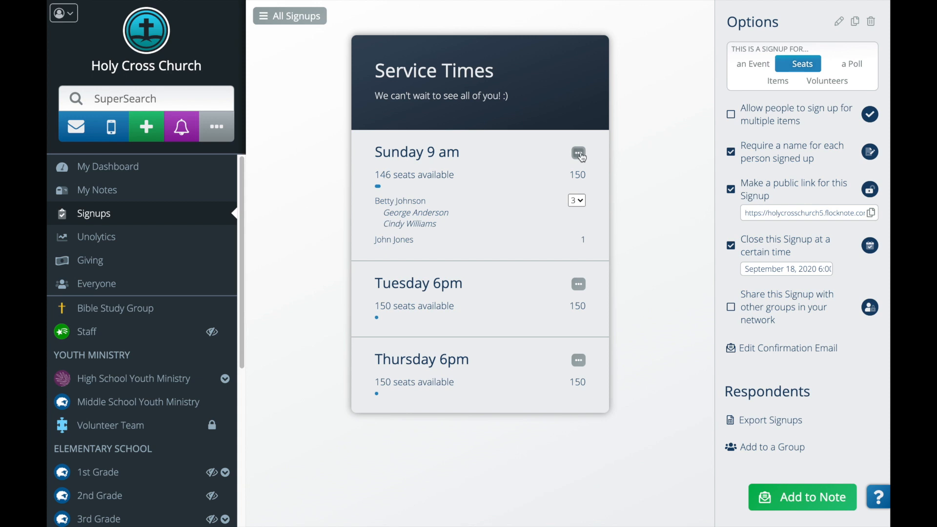
Add a church member, found by name search, to the Sunday 9 am slot.
{"action": "left_click", "coordinate": [578, 154]}
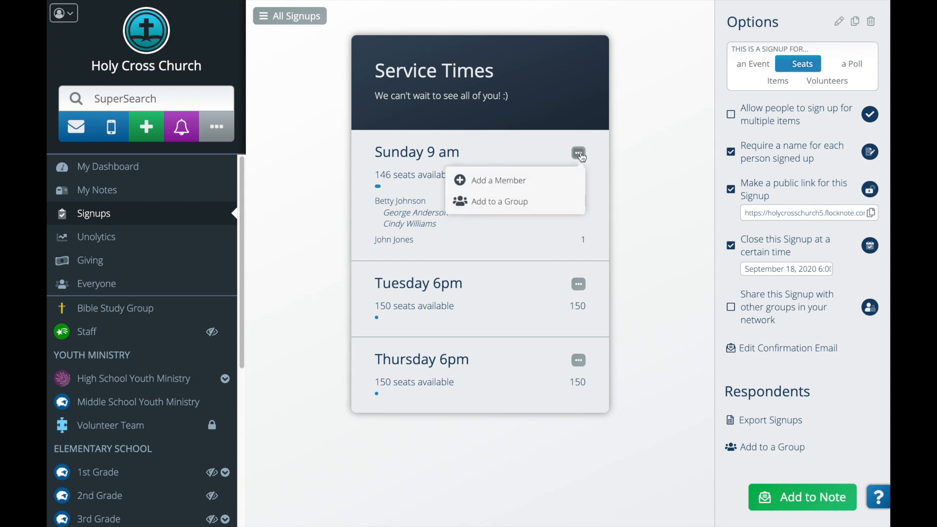
{"action": "left_click", "coordinate": [541, 177]}
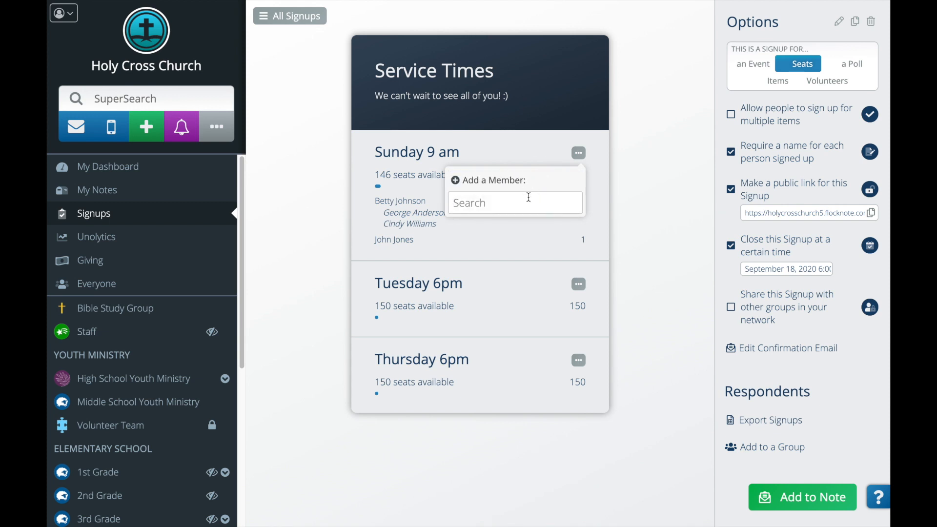
{"action": "type", "text": "Ricky"}
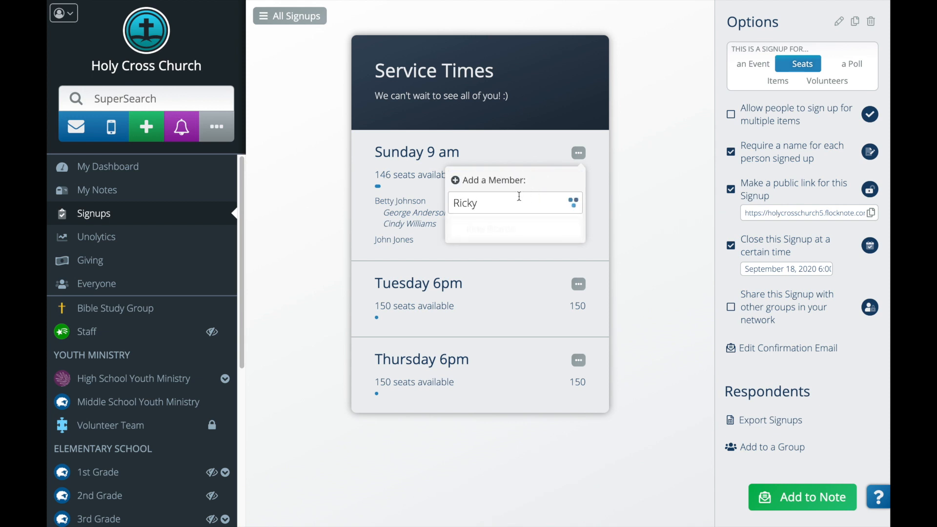
{"action": "left_click", "coordinate": [510, 232]}
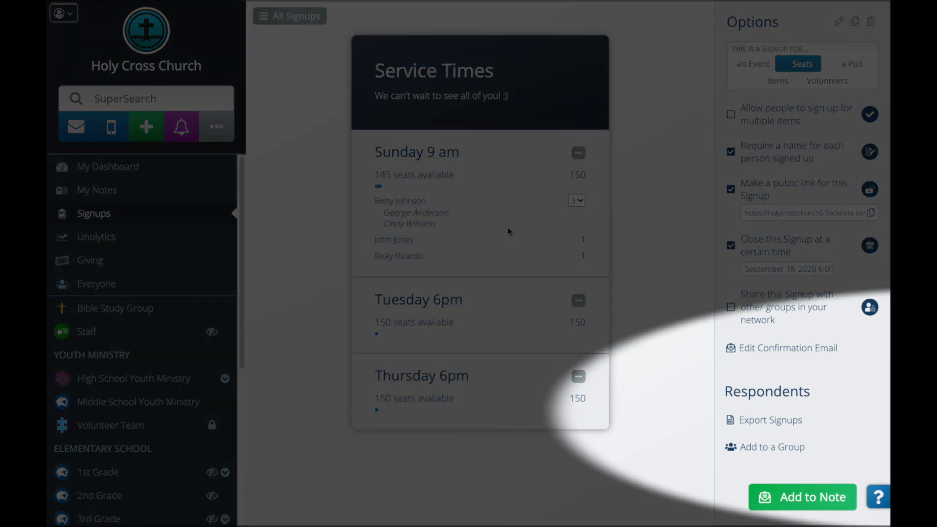
{"action": "left_click", "coordinate": [578, 152]}
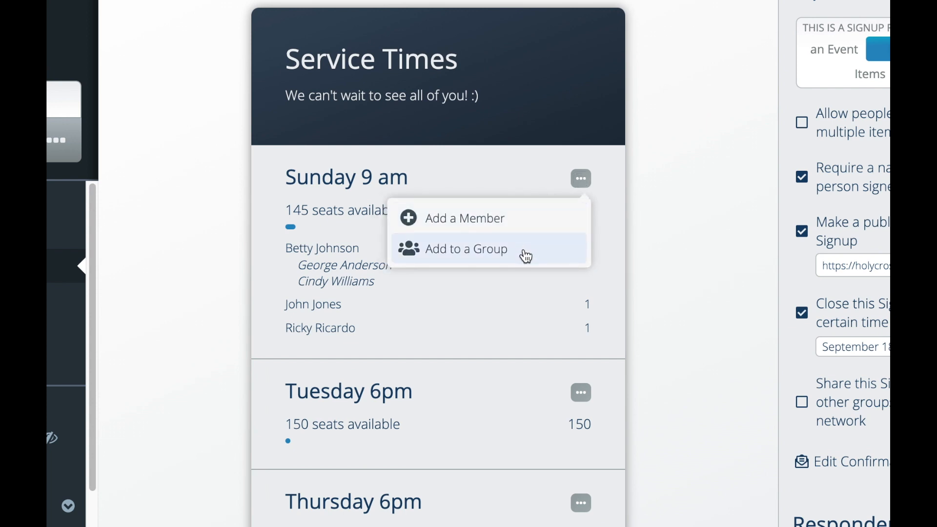
Add the Sunday 9 am respondents to the HCYM News for Parents group.
{"action": "left_click", "coordinate": [526, 255]}
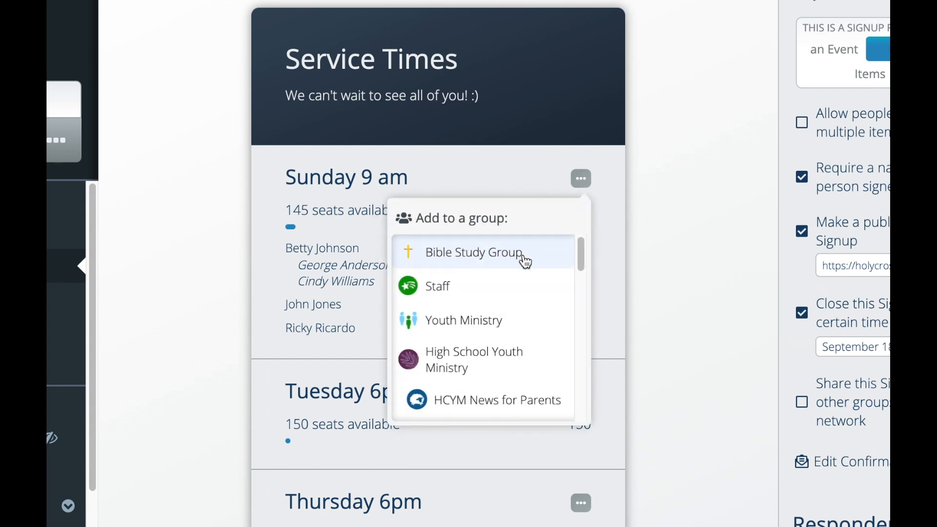
{"action": "left_click", "coordinate": [517, 399]}
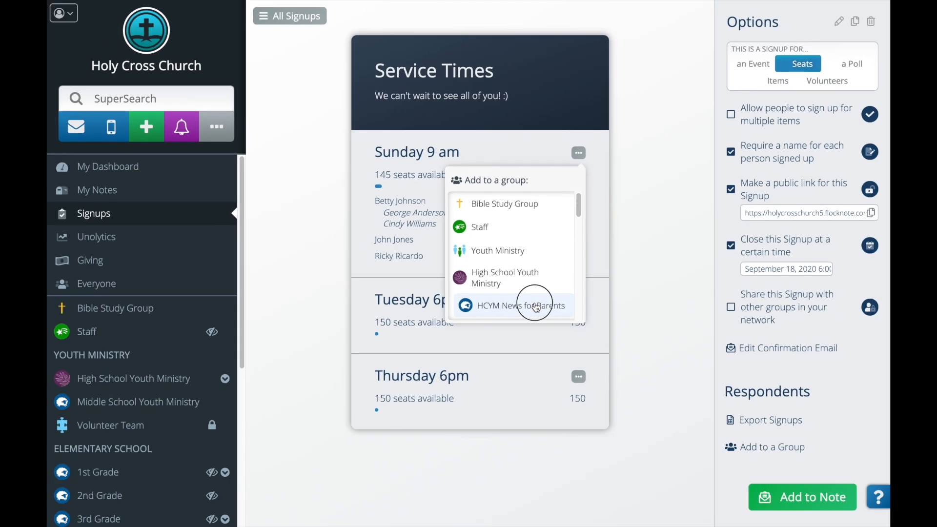